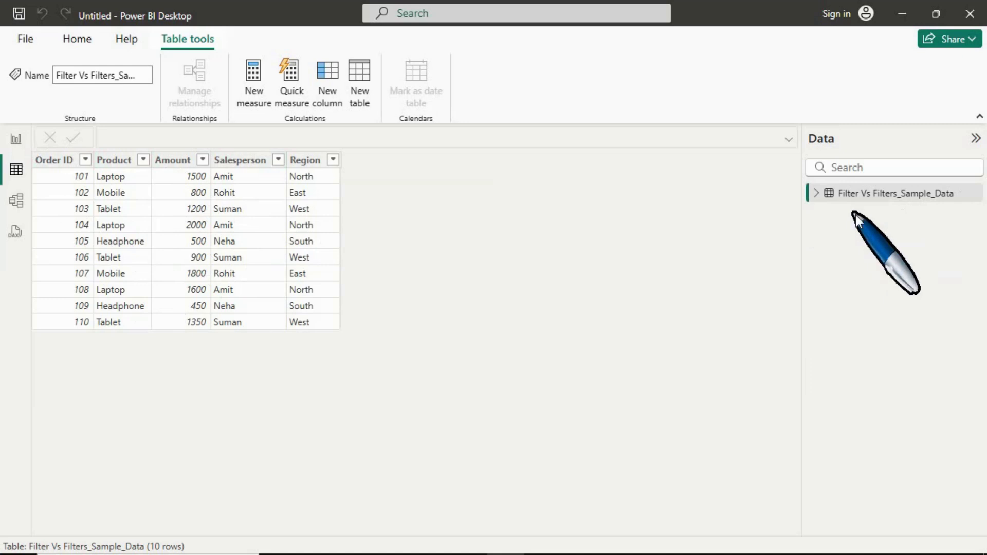
Step: Create a calculated table named Filter Table_DAX that applies the FILTER function to the 'Filter Vs Filters_Sample_Data' table
{"action": "left_click", "coordinate": [890, 200]}
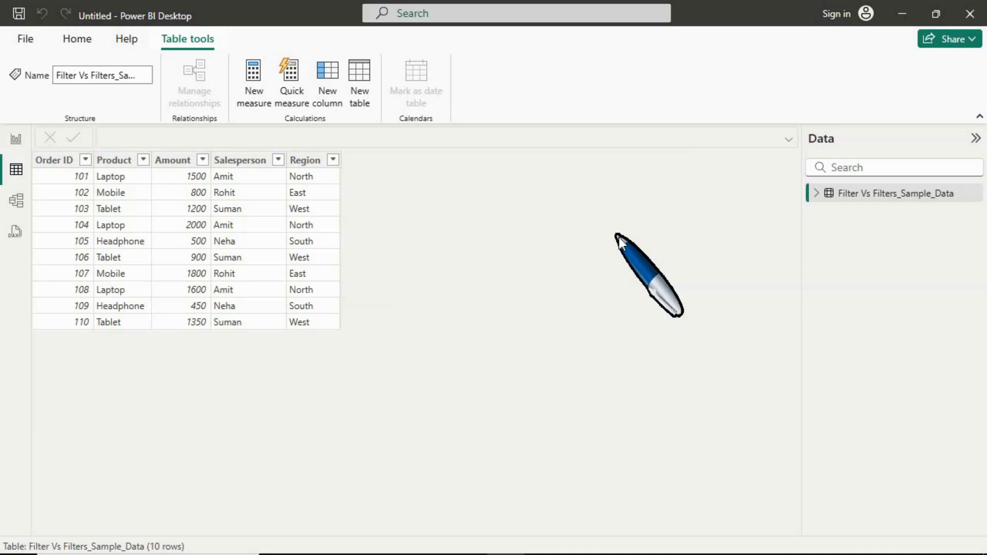
{"action": "left_click", "coordinate": [365, 77]}
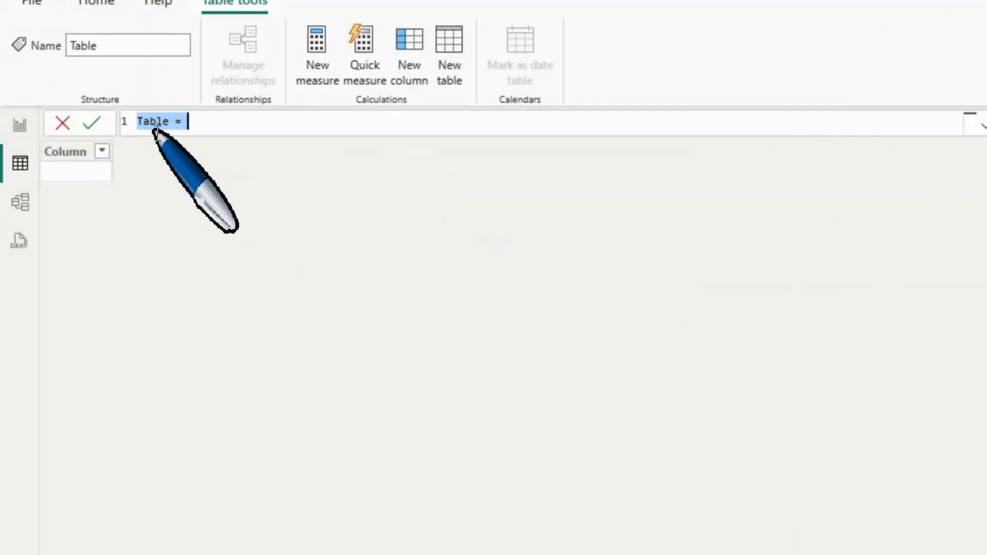
{"action": "type", "text": "F"}
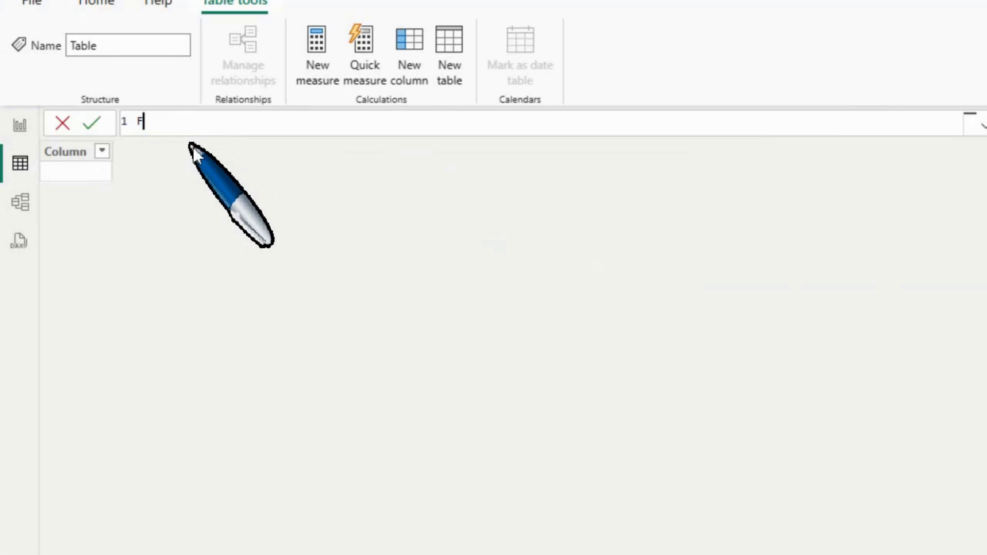
{"action": "type", "text": "ilte"}
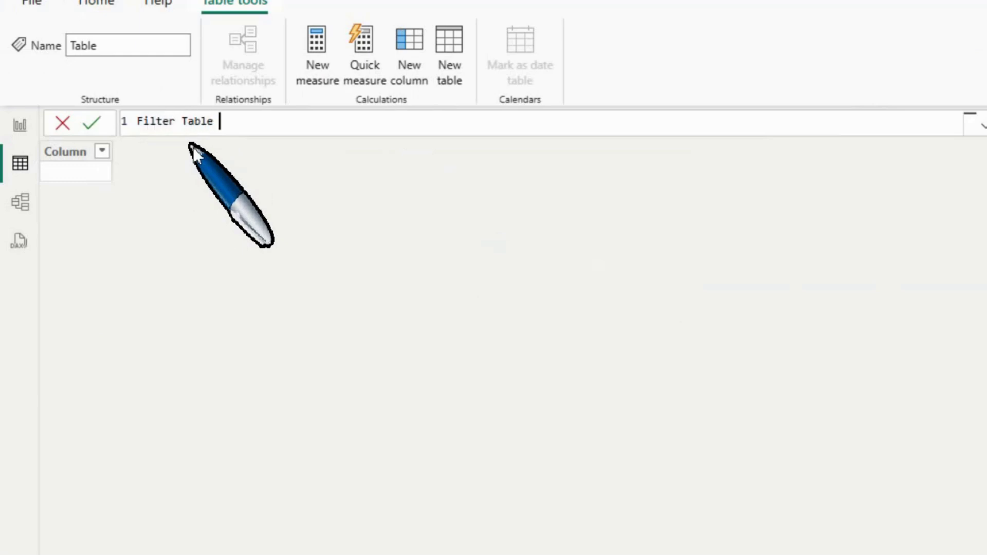
{"action": "type", "text": "r Table_DAX"}
{"action": "key", "text": "BackSpace"}
{"action": "type", "text": "_DAX = filte"}
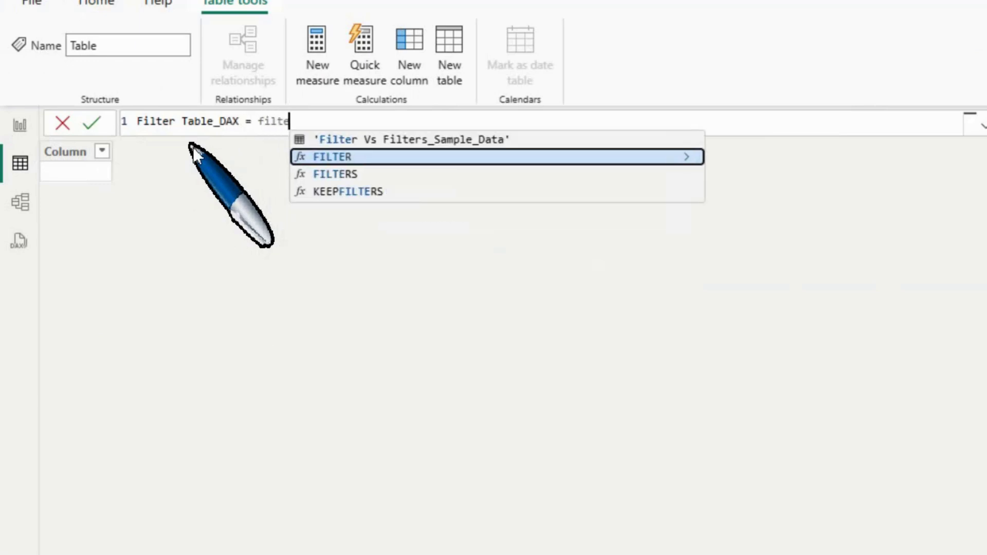
{"action": "key", "text": "Tab"}
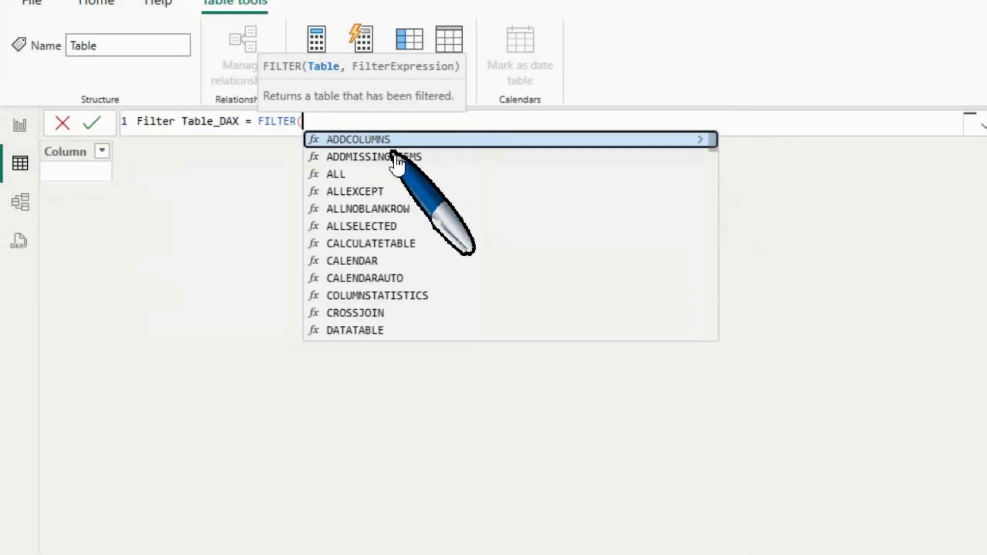
{"action": "type", "text": "fil"}
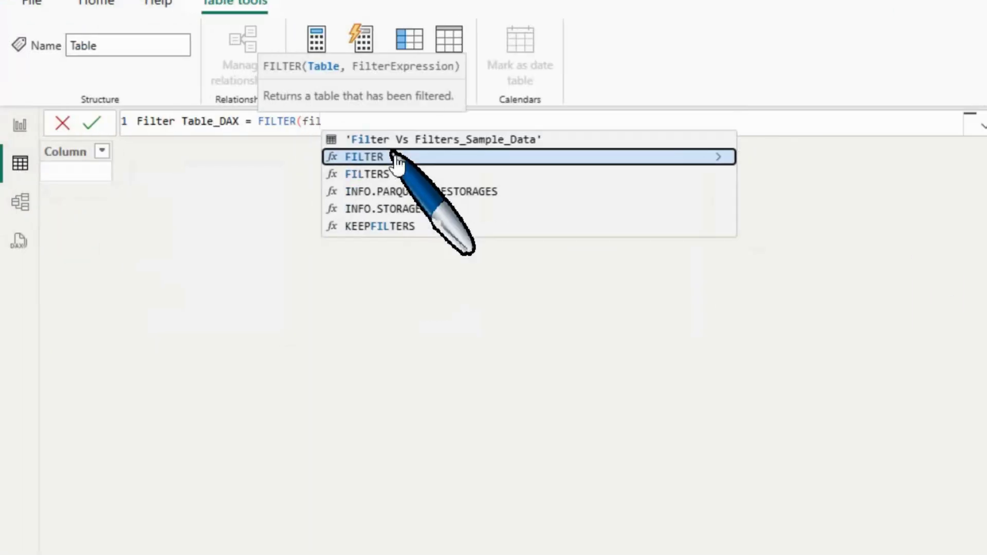
{"action": "left_click", "coordinate": [431, 140]}
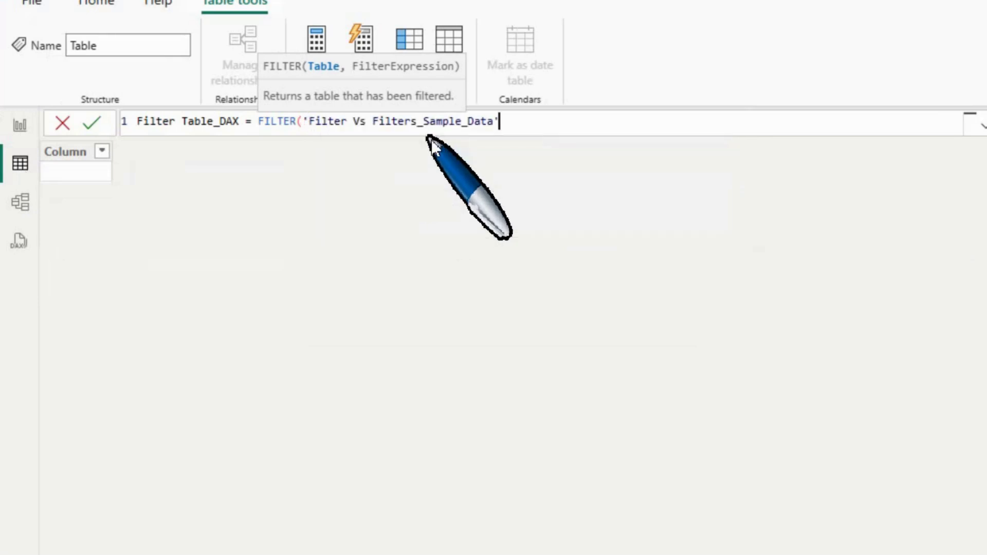
{"action": "type", "text": ","}
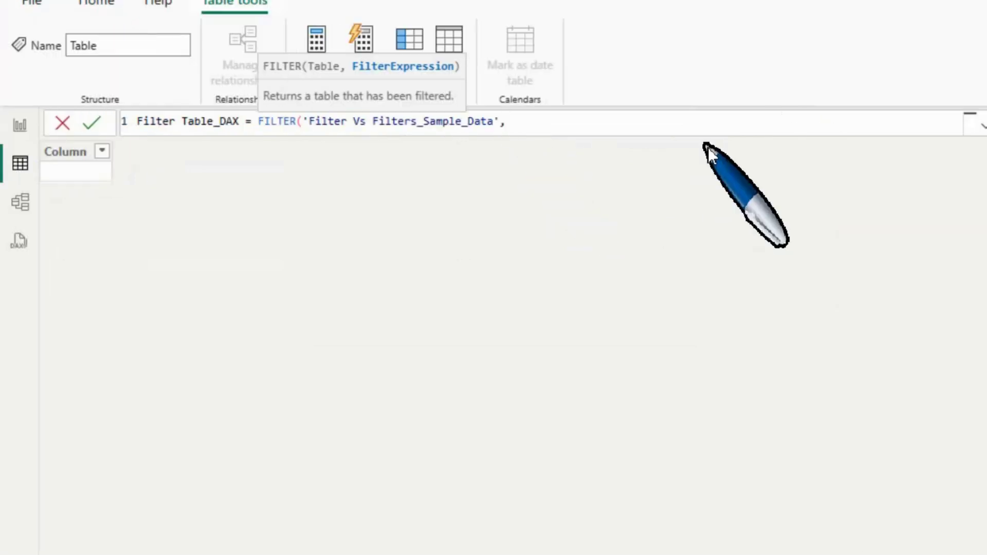
Step: Complete the FILTER formula with the condition 'Filter Vs Filters_Sample_Data'[Product]="Laptop" and commit the table
{"action": "type", "text": "fil"}
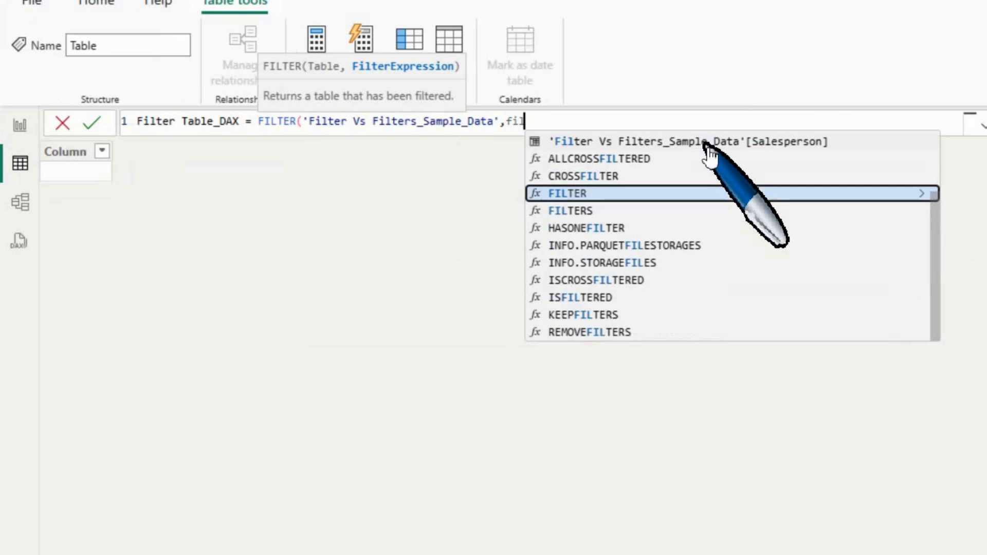
{"action": "scroll", "coordinate": [684, 164], "scroll_direction": "up", "scroll_amount": 2}
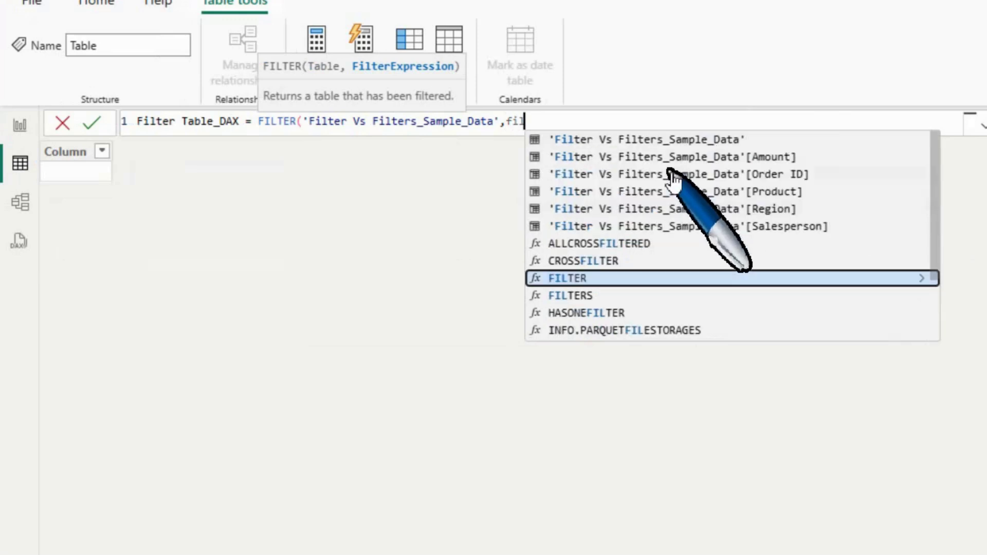
{"action": "left_click", "coordinate": [794, 193]}
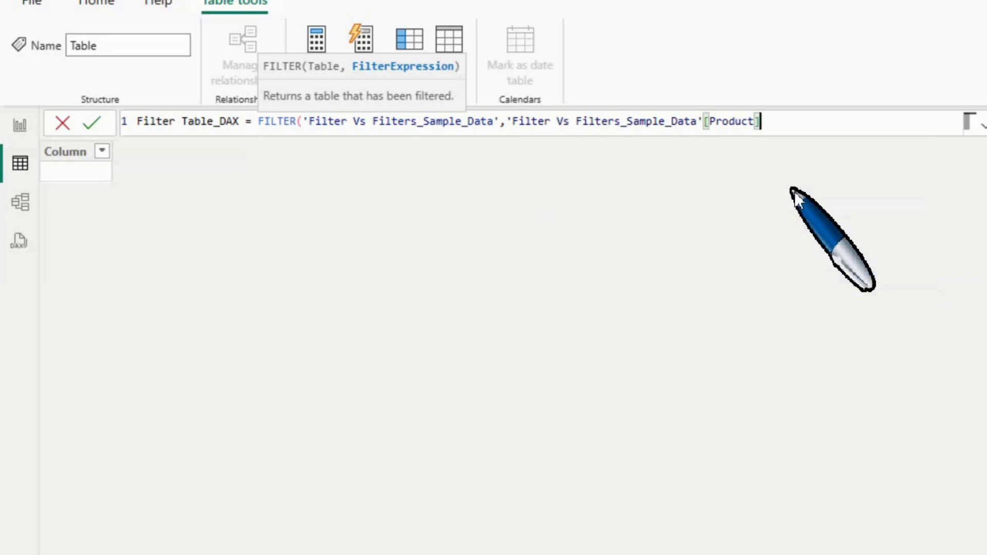
{"action": "type", "text": "=\""}
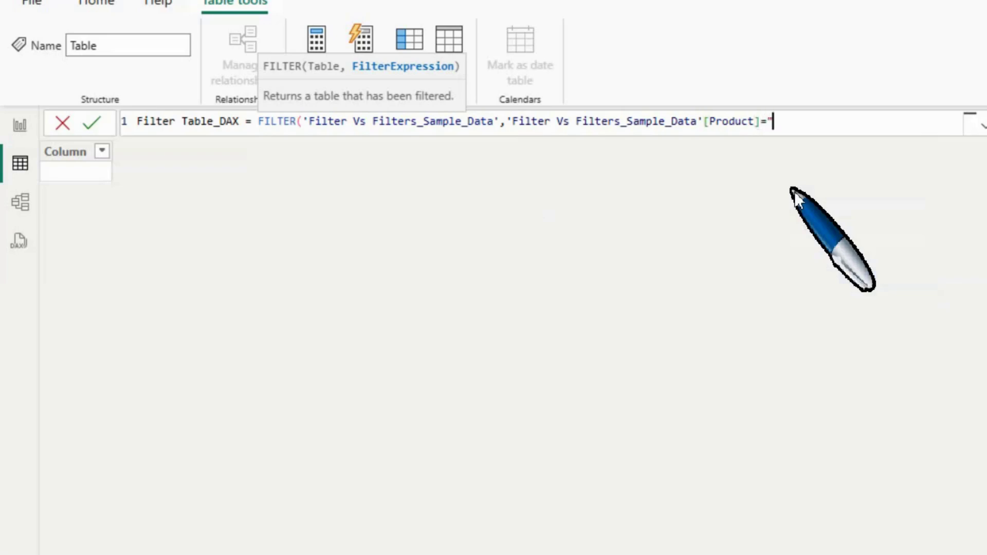
{"action": "type", "text": "Laptop\""}
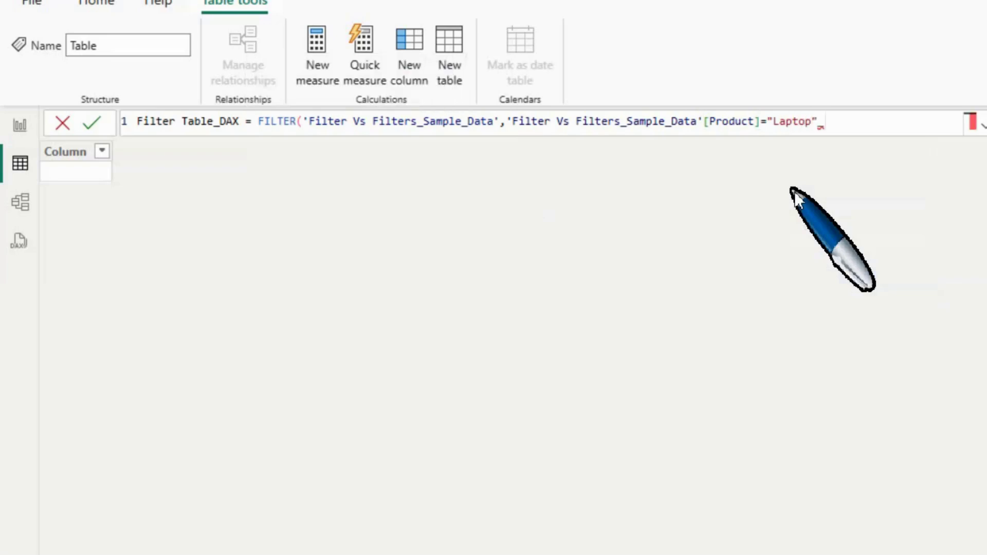
{"action": "type", "text": ")"}
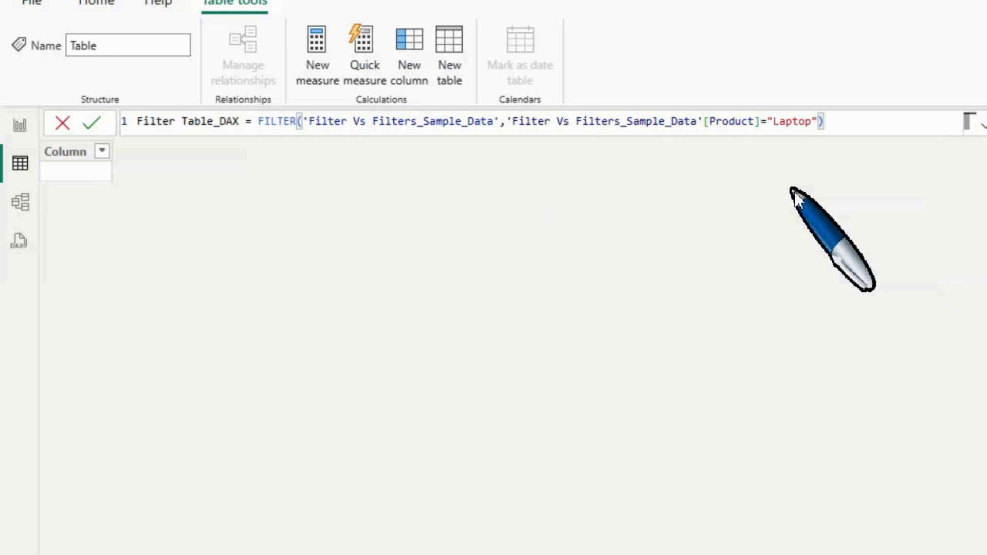
{"action": "key", "text": "Return"}
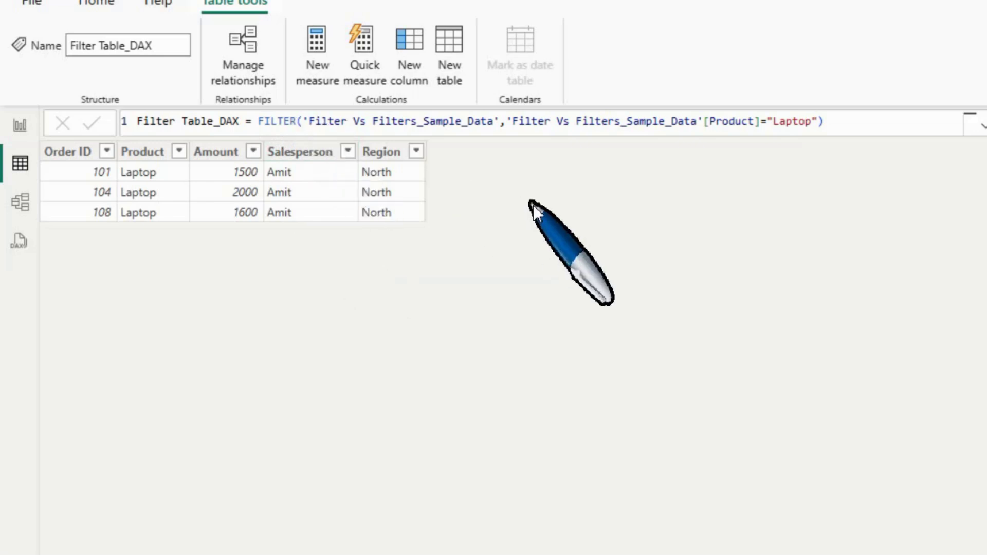
Step: Create a measure in Filter Table_DAX with the formula Filters _DAX = FILTERS('Filter Table_DAX'[Product])
{"action": "left_click", "coordinate": [319, 59]}
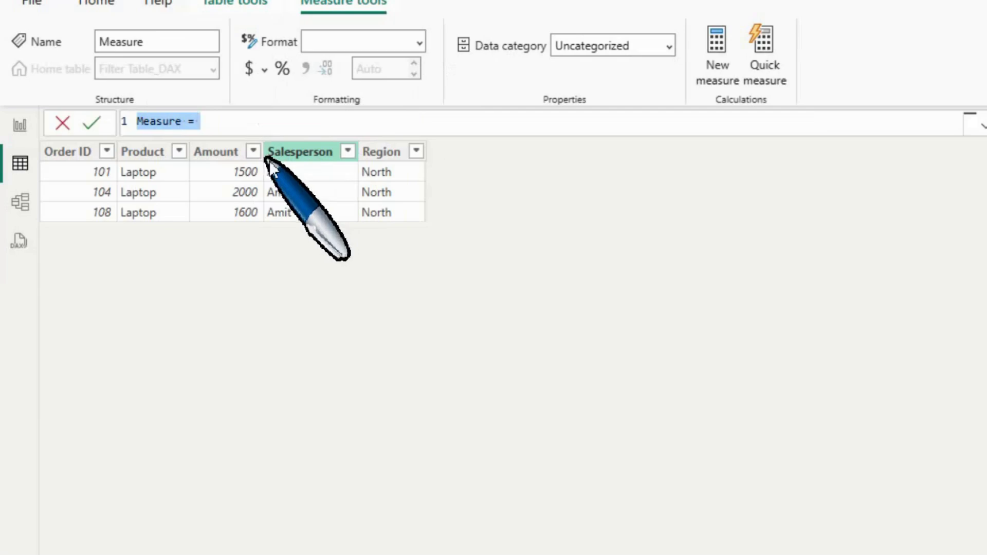
{"action": "type", "text": "Filters _DAX"}
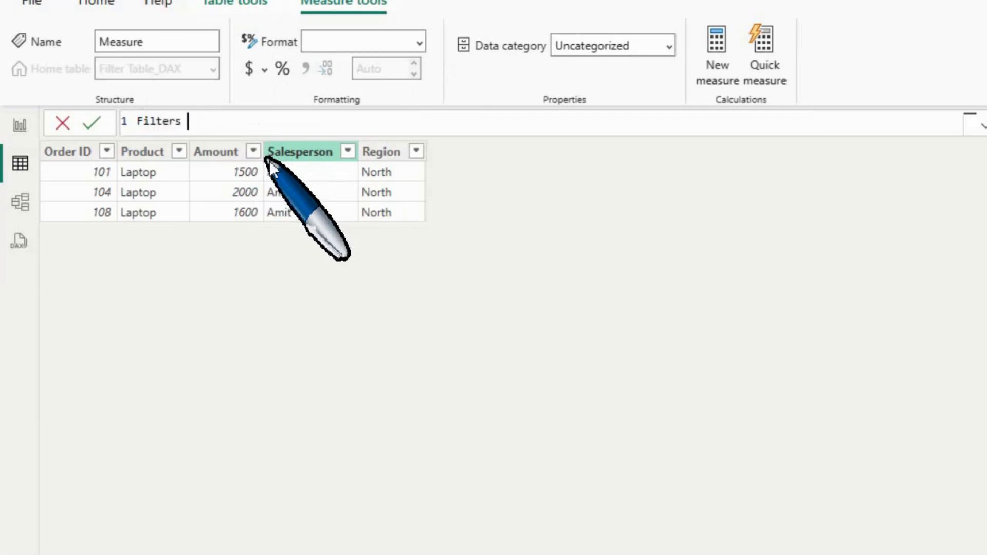
{"action": "type", "text": " = filter"}
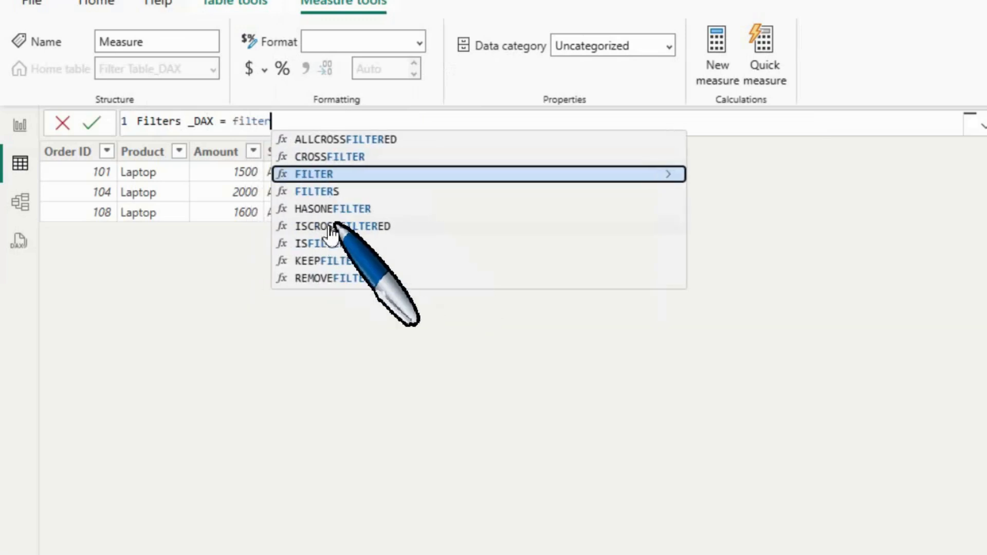
{"action": "left_click", "coordinate": [327, 191]}
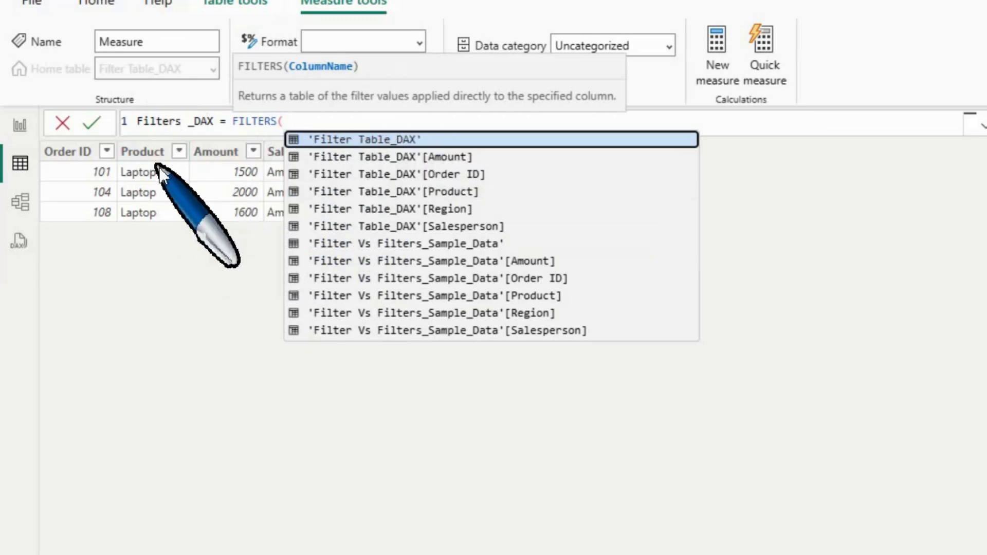
{"action": "type", "text": "pro"}
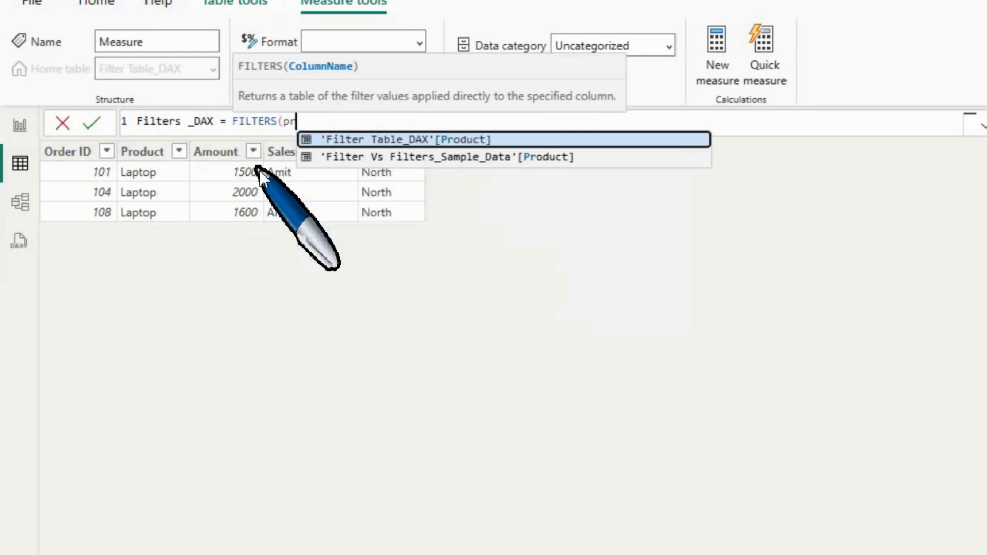
{"action": "left_click", "coordinate": [432, 141]}
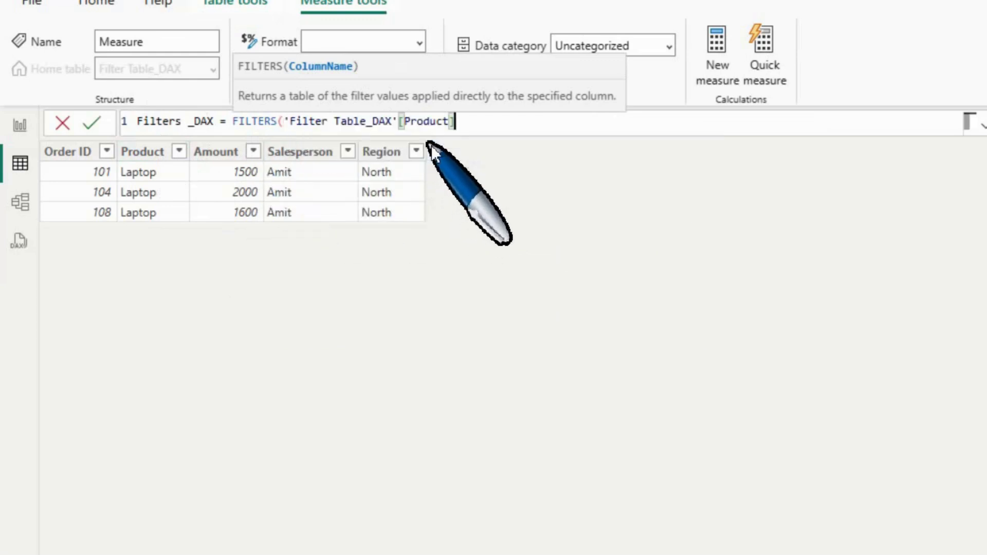
{"action": "type", "text": ")"}
{"action": "key", "text": "Return"}
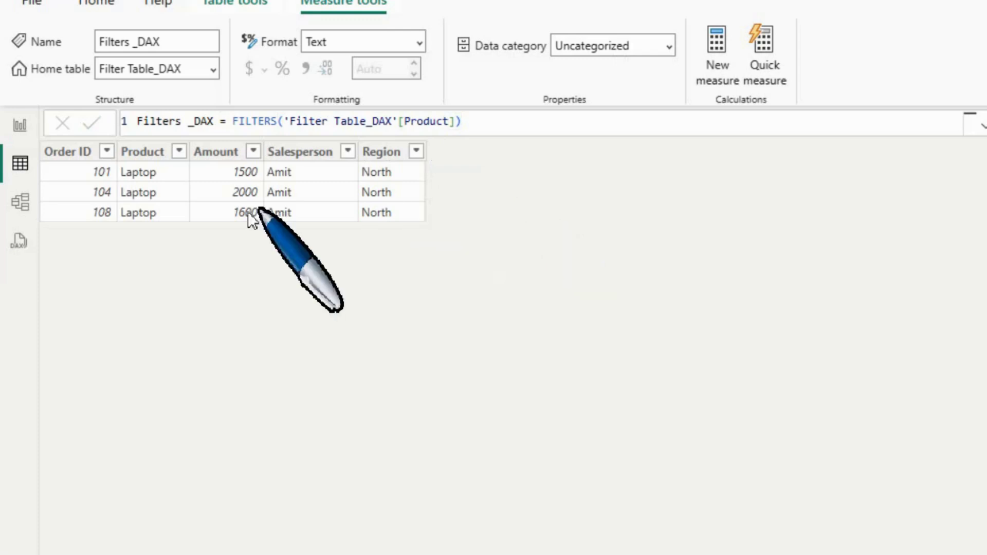
Step: Place a card visual near the upper middle of the report page and show the Filters _DAX measure in it
{"action": "left_click", "coordinate": [19, 126]}
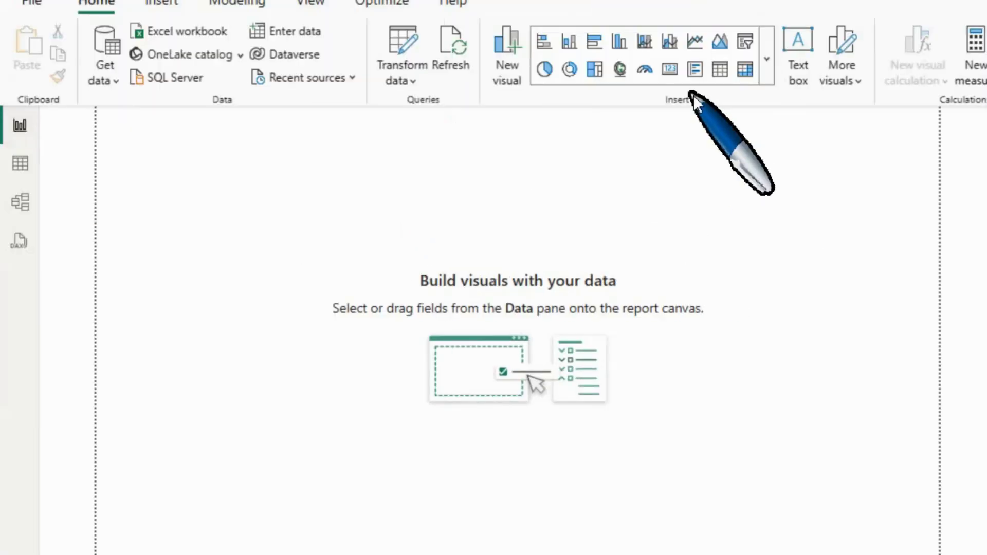
{"action": "left_click", "coordinate": [668, 69]}
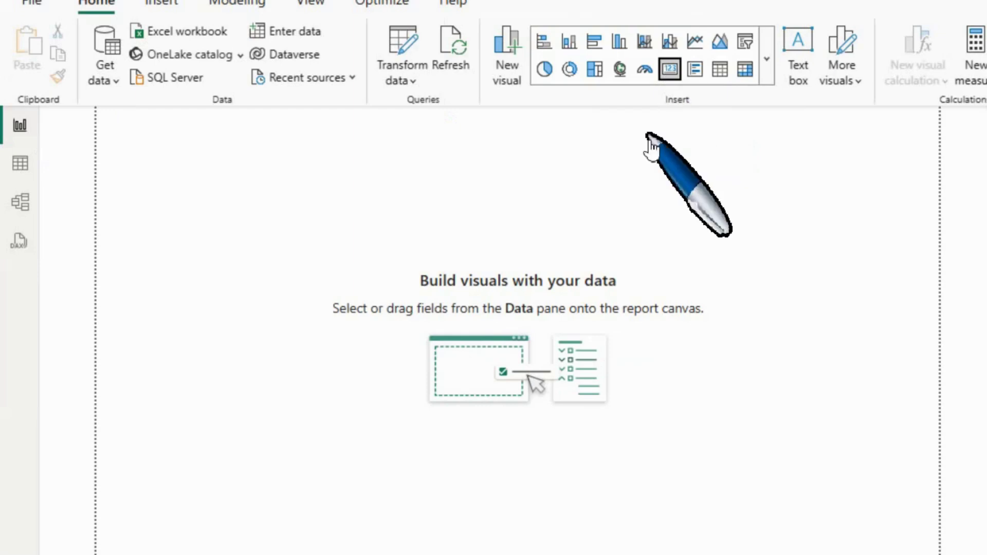
{"action": "left_click_drag", "start_coordinate": [245, 135], "coordinate": [620, 173]}
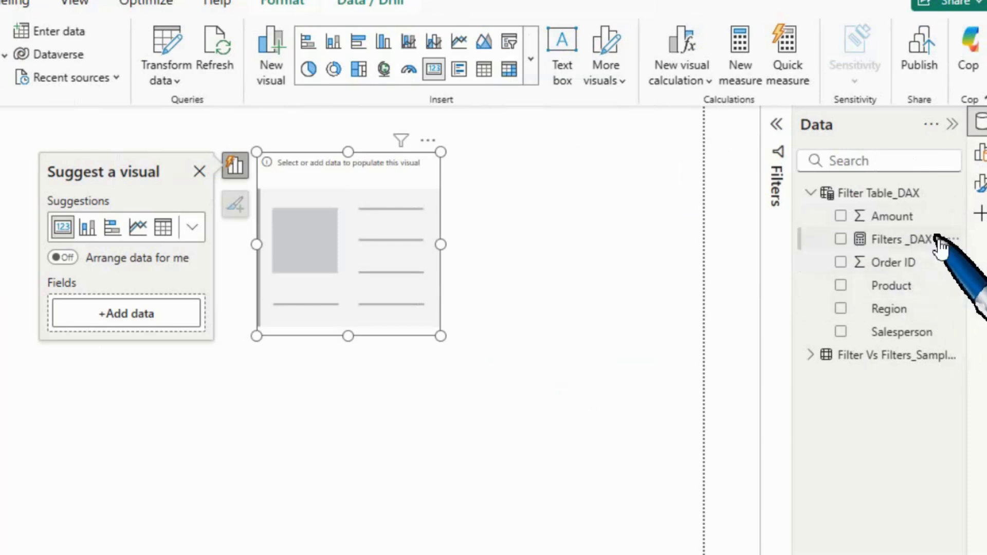
{"action": "left_click_drag", "start_coordinate": [923, 247], "coordinate": [358, 250]}
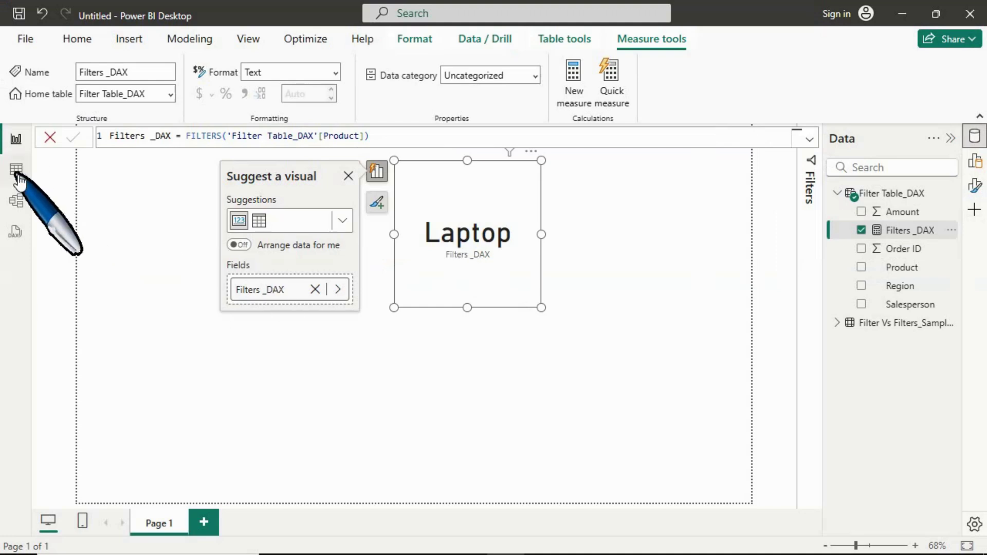
Step: Change the product value in the Filter Table_DAX formula to "Mobile" and view the card in the report without the visual suggestions
{"action": "left_click", "coordinate": [18, 174]}
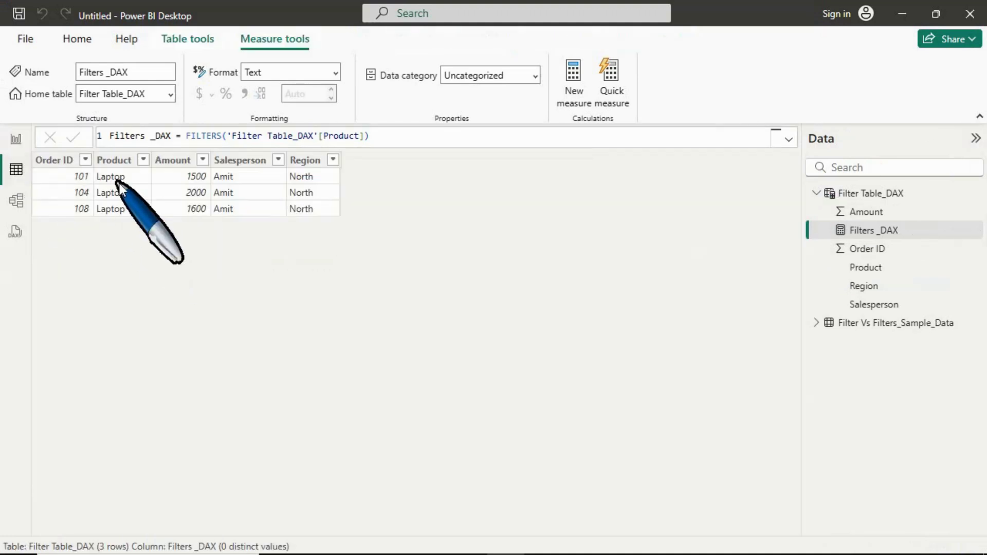
{"action": "left_click", "coordinate": [865, 195]}
{"action": "left_click", "coordinate": [643, 135]}
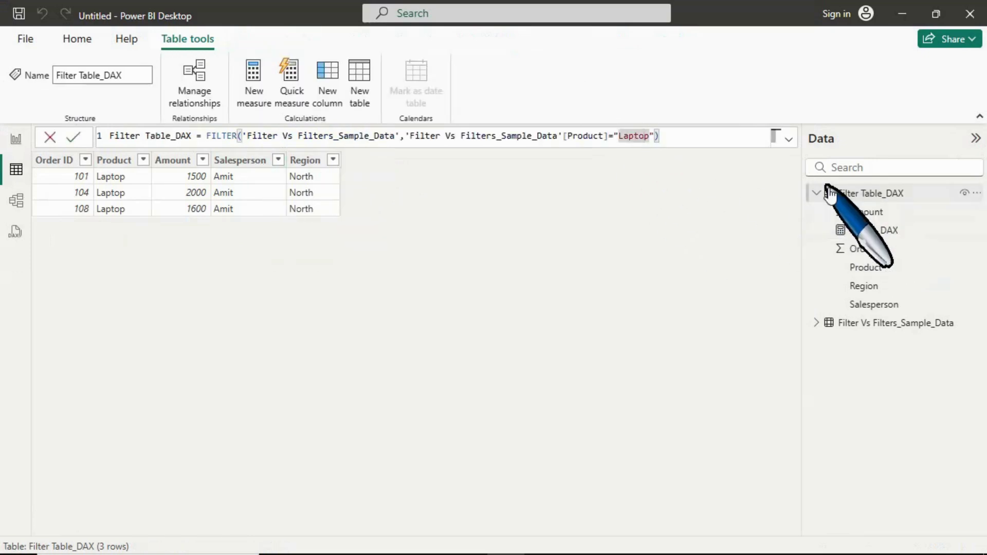
{"action": "key", "text": "Left"}
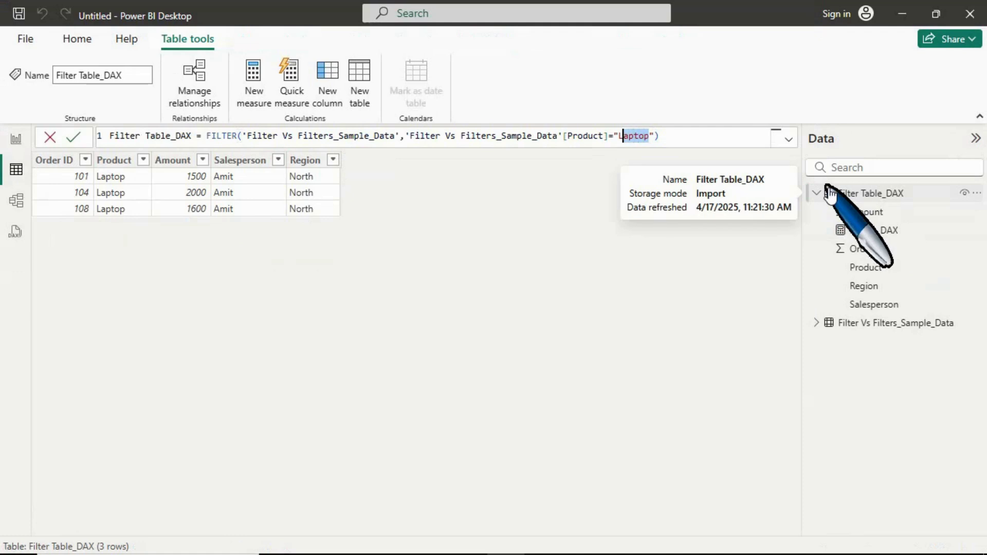
{"action": "type", "text": "Mobile"}
{"action": "key", "text": "Return"}
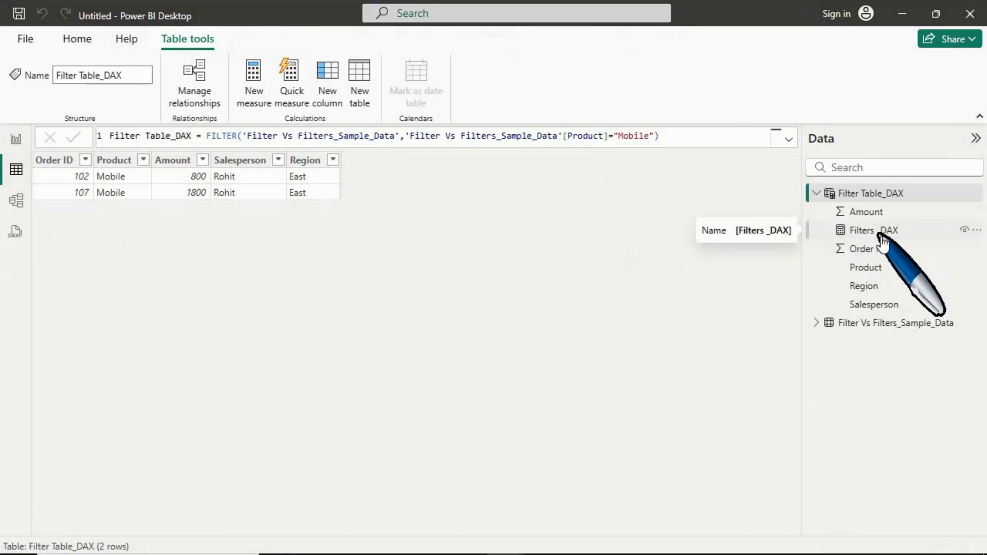
{"action": "left_click", "coordinate": [21, 145]}
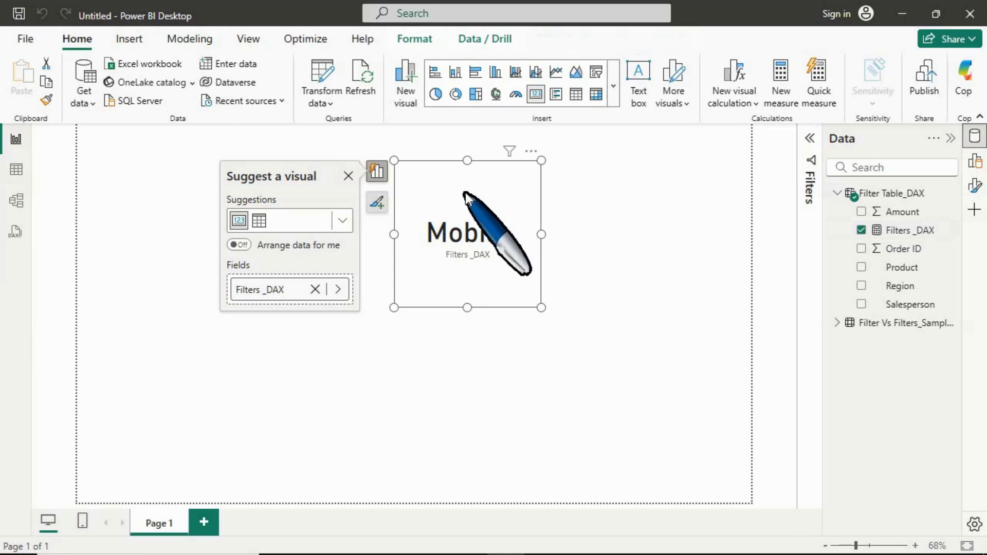
{"action": "left_click", "coordinate": [348, 175]}
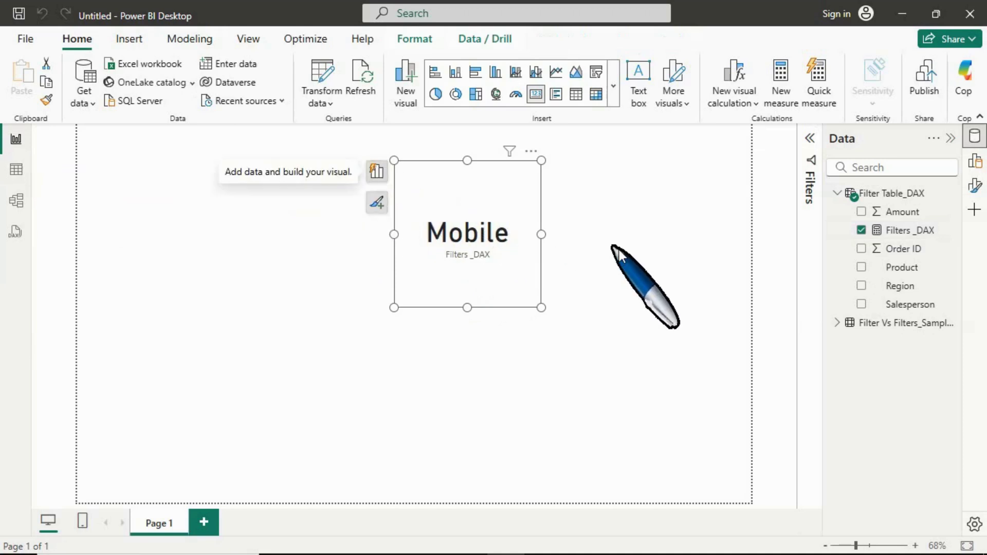